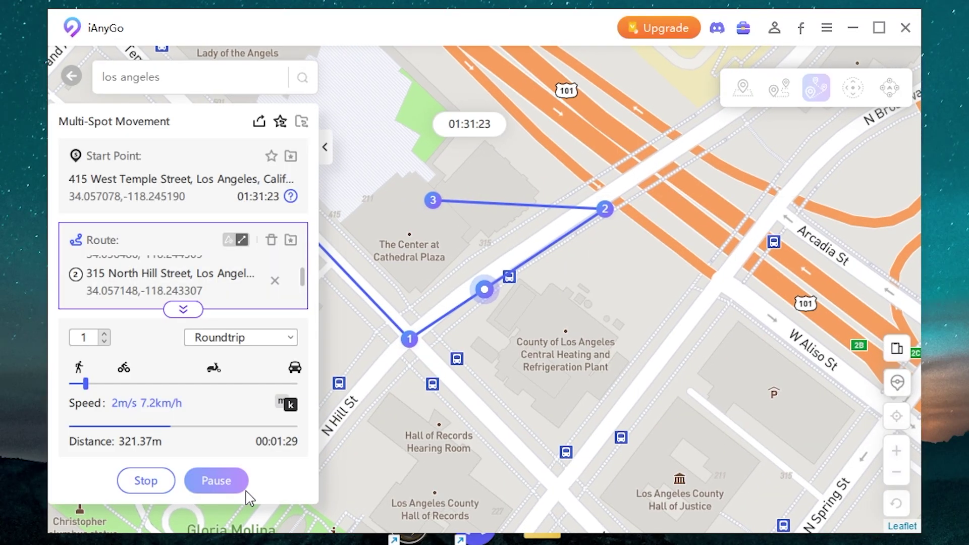
# Switch to joystick mode, then scroll the iAnyGo product page down to Free Download.
pyautogui.click(853, 96)
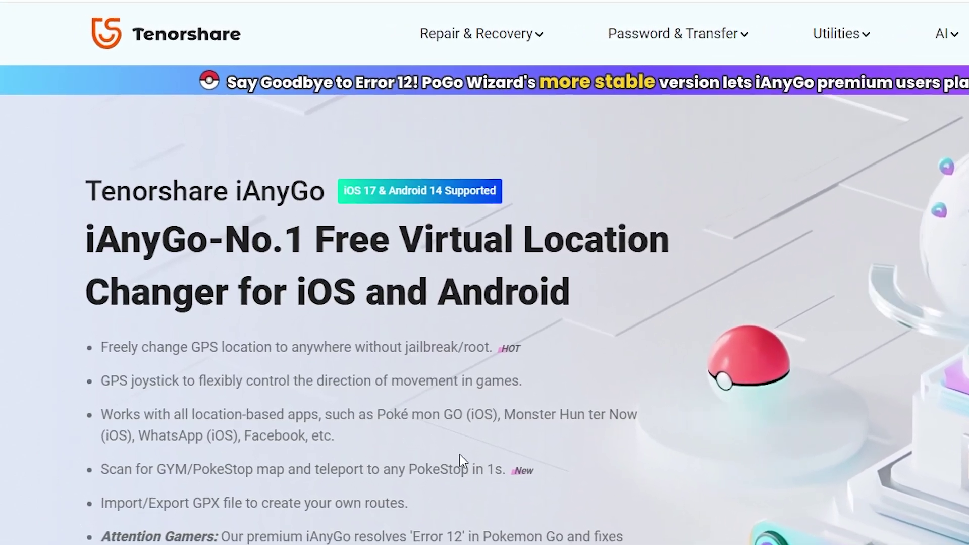
pyautogui.scroll(-2, 455, 455)
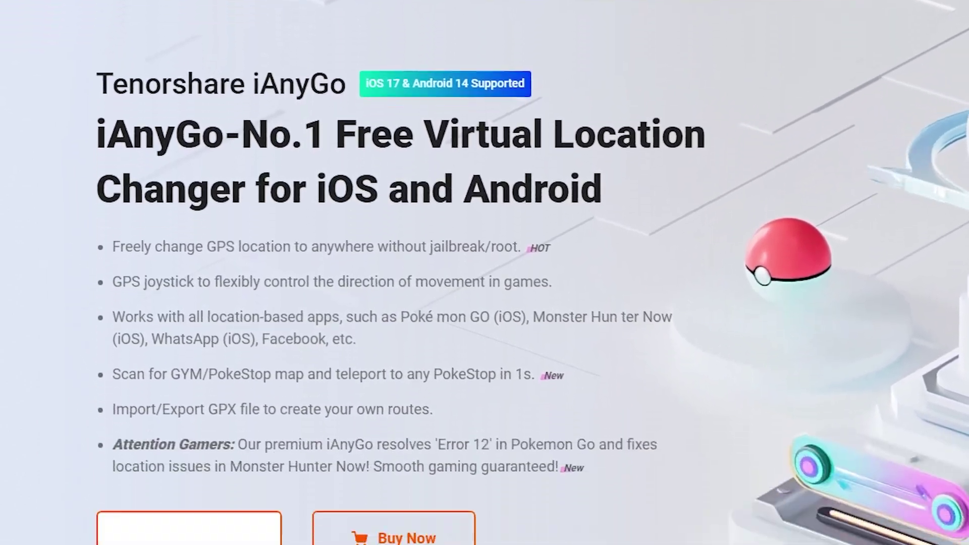
pyautogui.scroll(-2, 156, 461)
# Keep English as the installer language and install iAnyGo to C:\Program Files (x86)\Tenorshare.
pyautogui.click(195, 480)
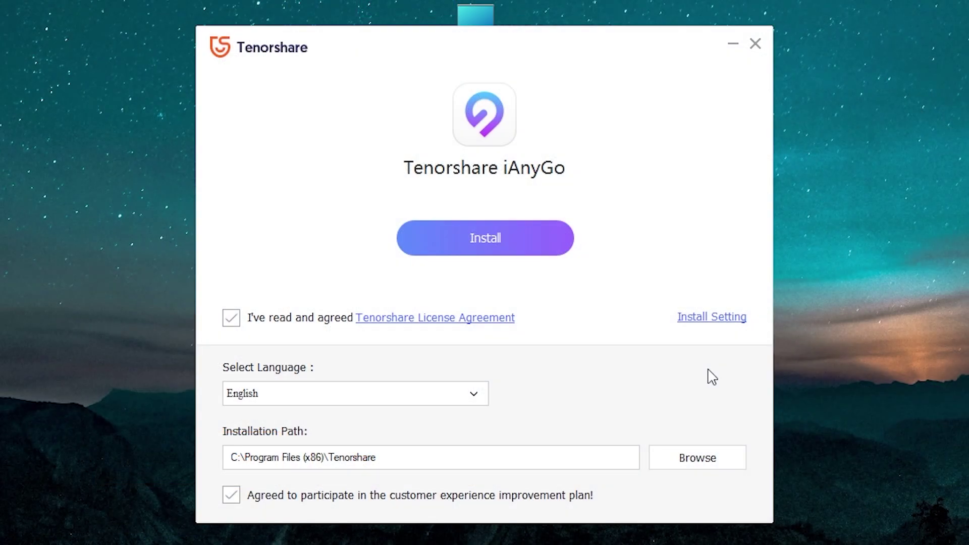
pyautogui.click(474, 394)
pyautogui.scroll(1, 491, 227)
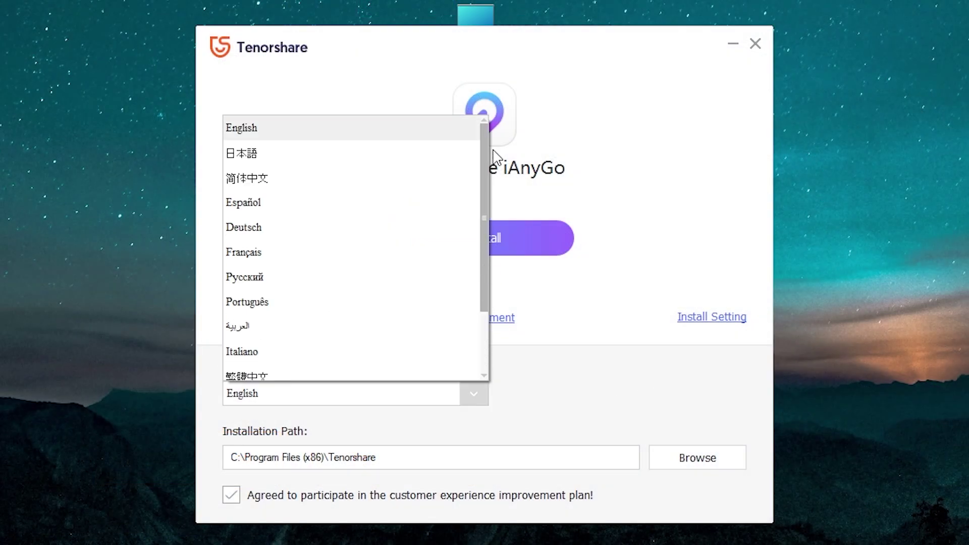
pyautogui.click(309, 144)
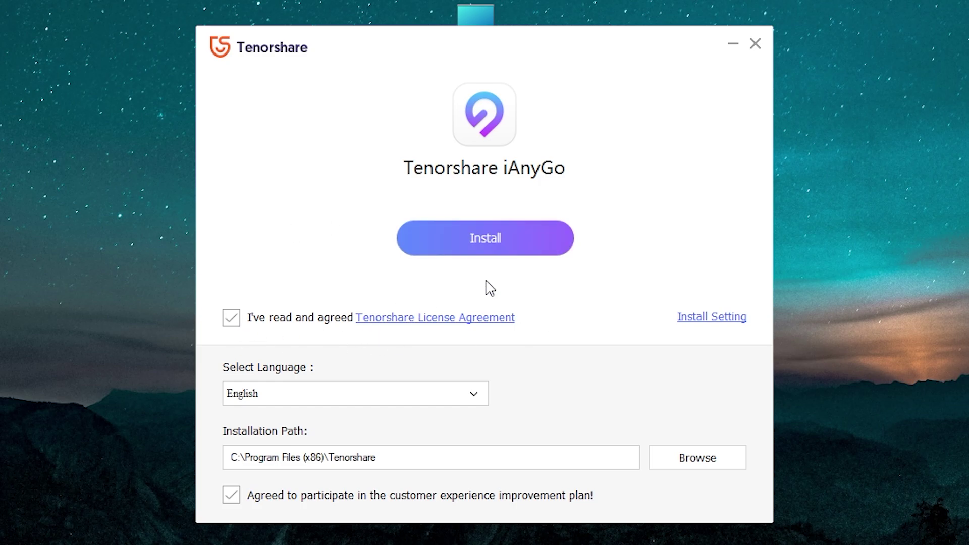
pyautogui.click(502, 249)
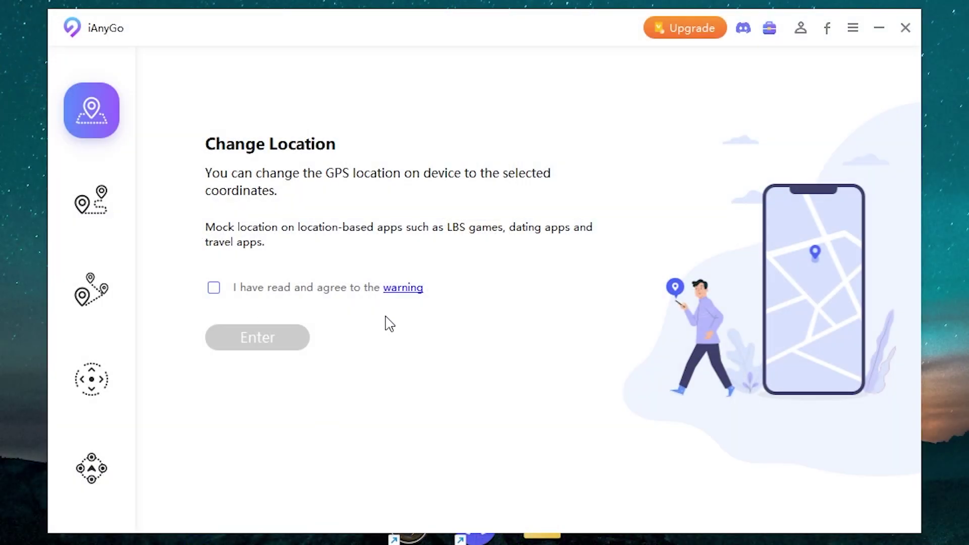
# Agree to the location-change warning and continue to the Change Location map.
pyautogui.click(213, 287)
pyautogui.click(271, 346)
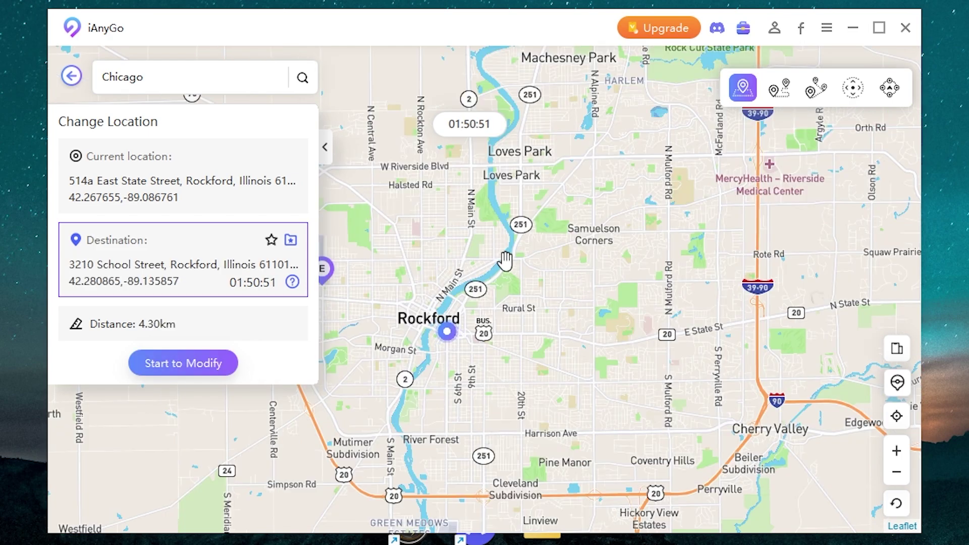
# Set the destination on W Madison St in downtown Chicago and start modifying the location.
pyautogui.moveTo(502, 264); pyautogui.dragTo(677, 310)
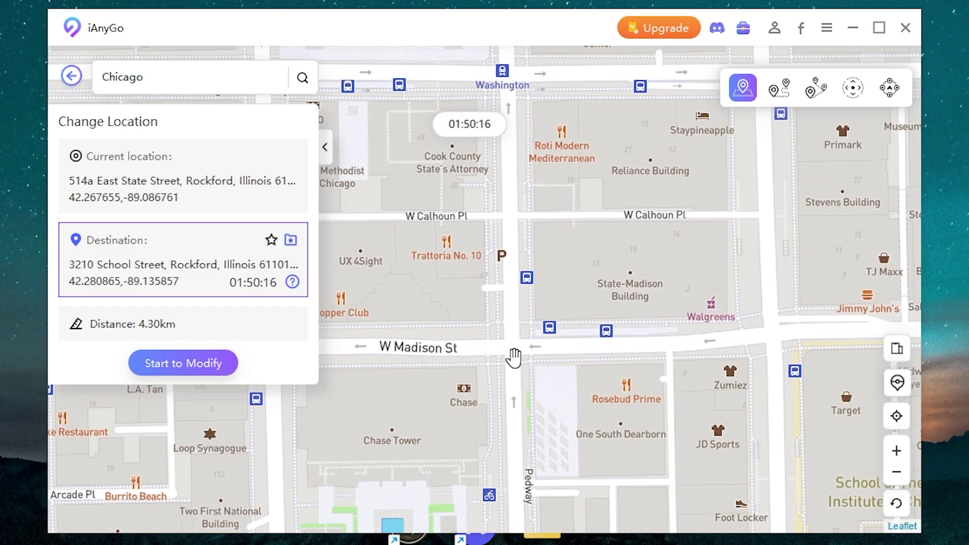
pyautogui.click(513, 353)
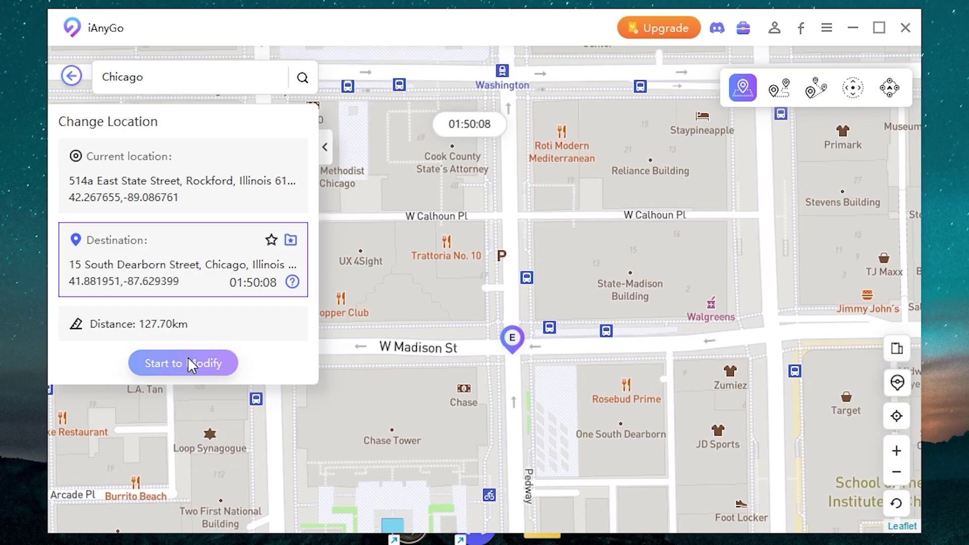
pyautogui.click(183, 363)
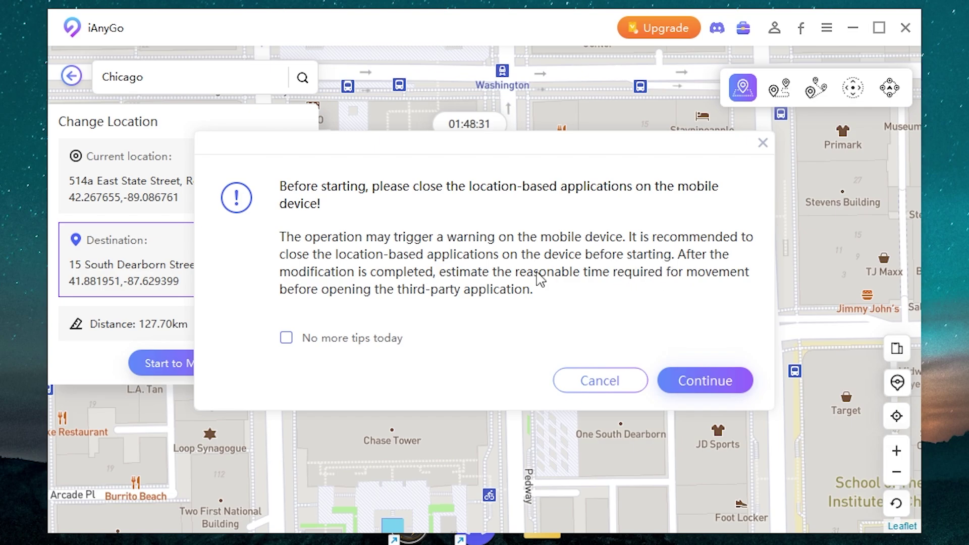
# Confirm the warning to teleport the phone to 15 South Dearborn Street, Chicago.
pyautogui.click(725, 385)
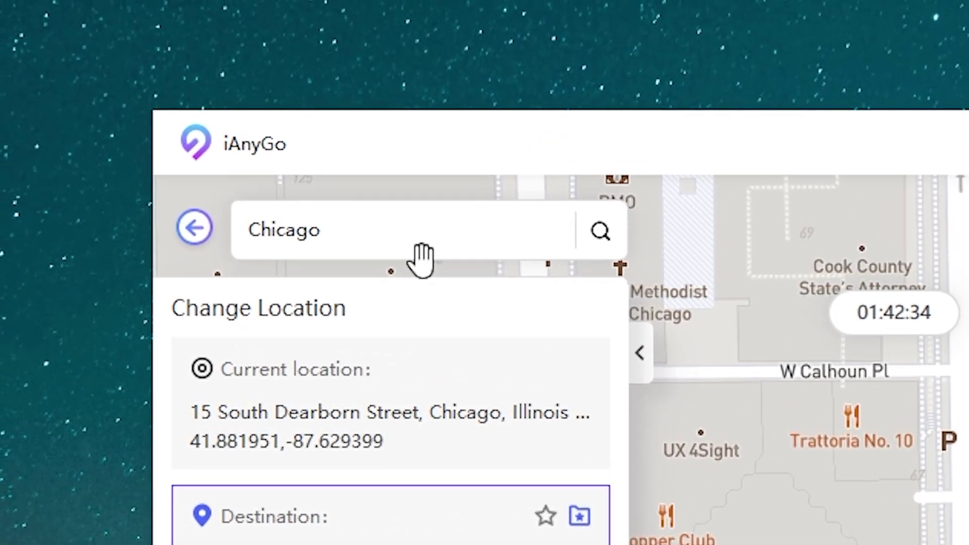
# Replace the Chicago search with 'los angeles' and teleport to 555 West Temple Street.
pyautogui.click(149, 72)
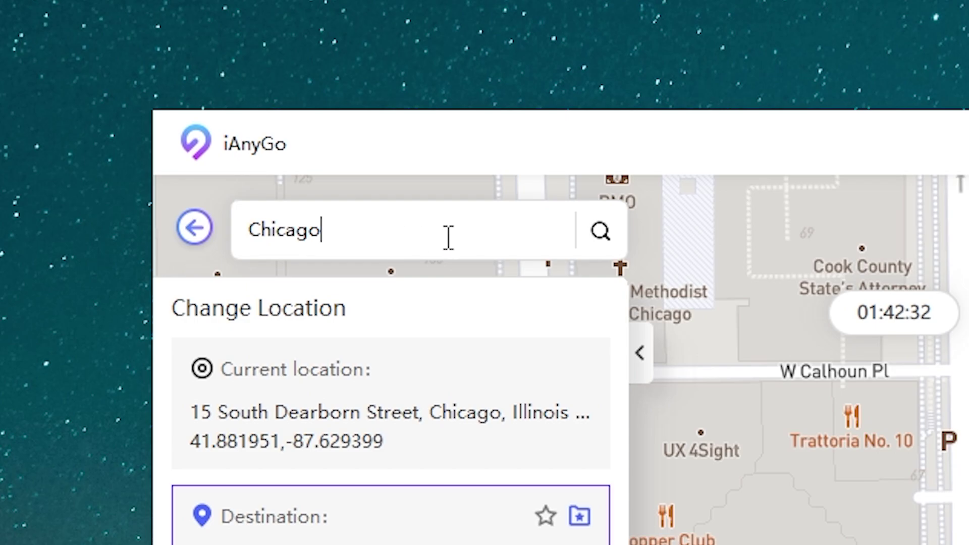
pyautogui.hotkey('ctrl', 'a')
pyautogui.press('BackSpace')
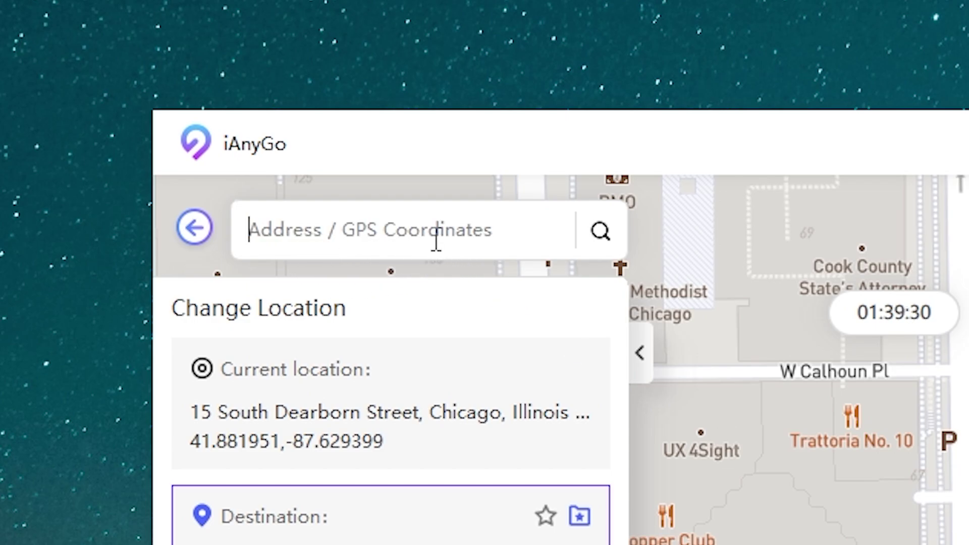
pyautogui.write('los')
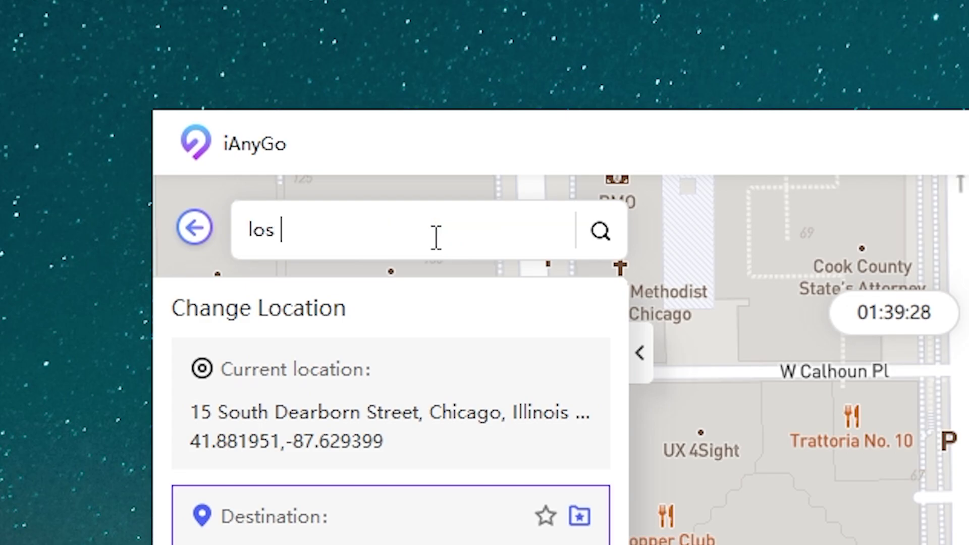
pyautogui.write('angeles')
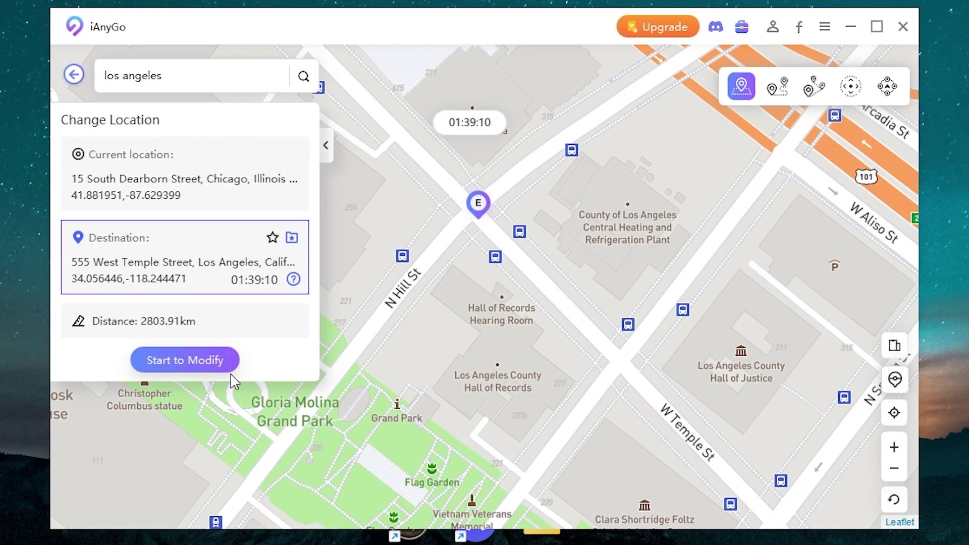
pyautogui.click(196, 359)
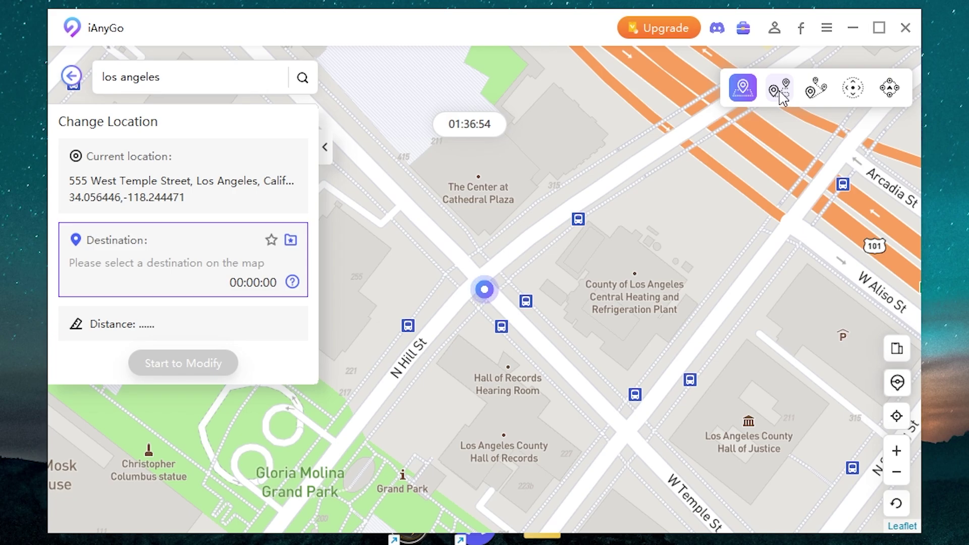
# In single-spot mode, set the end point at W Temple St and N Grand Ave at 2m/s.
pyautogui.click(780, 89)
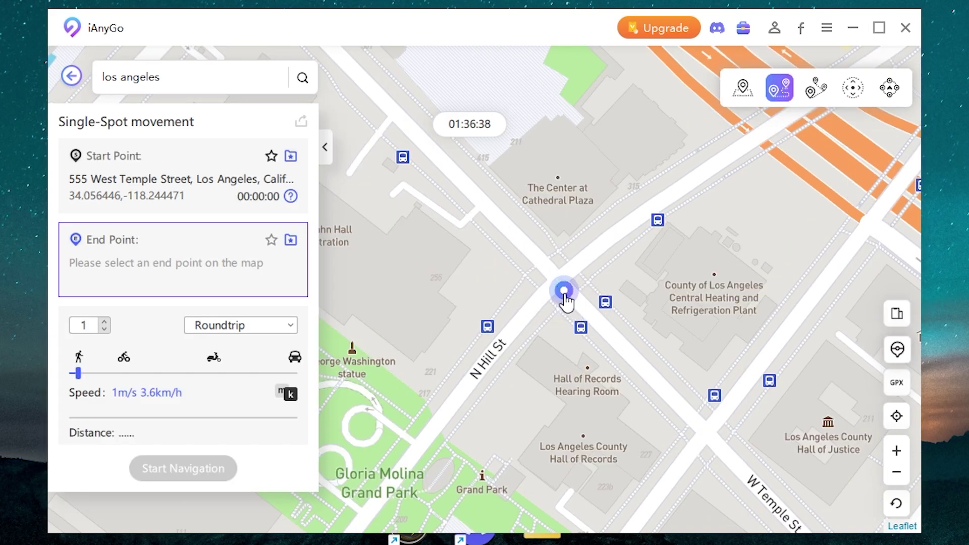
pyautogui.moveTo(570, 301); pyautogui.dragTo(733, 466)
pyautogui.click(404, 113)
pyautogui.click(84, 373)
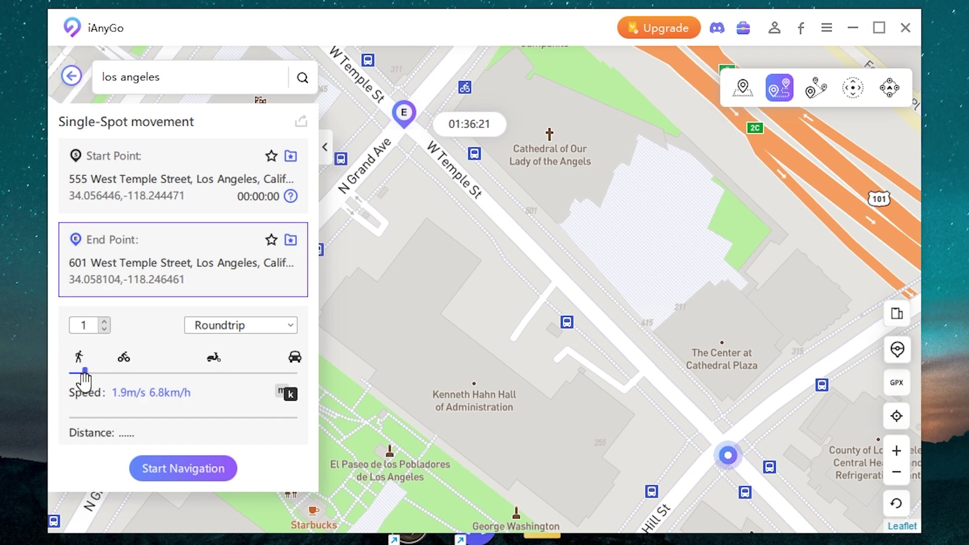
pyautogui.click(86, 373)
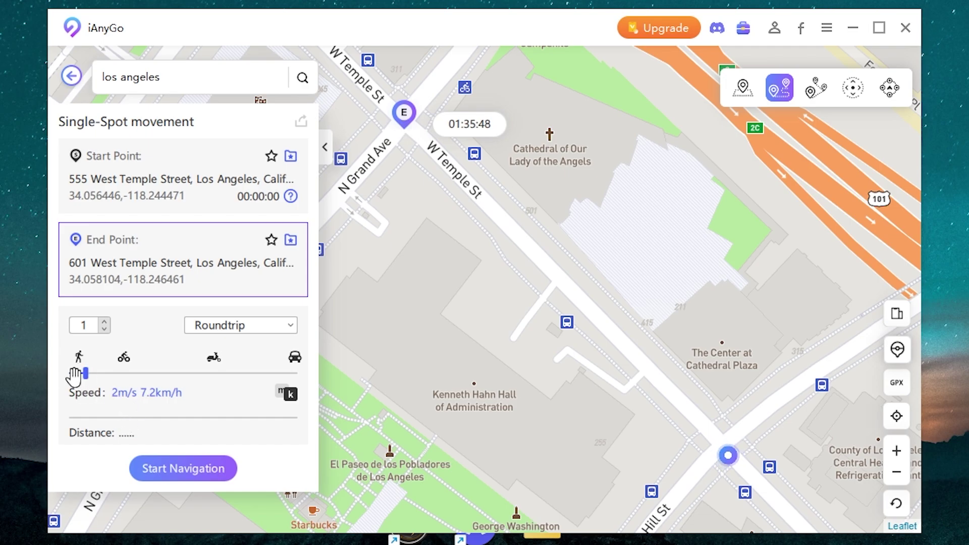
# Plan the route and start walking toward 601 West Temple Street, following the moving dot.
pyautogui.click(226, 484)
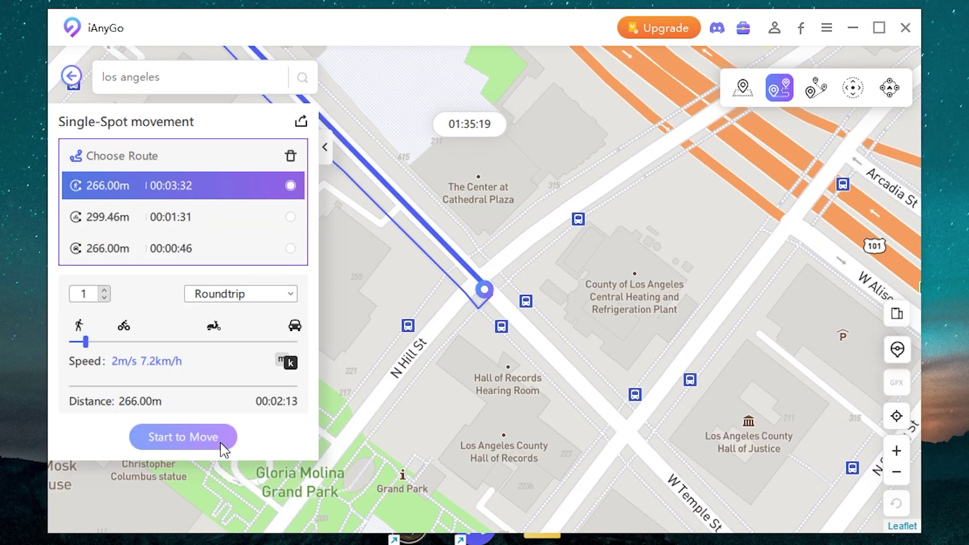
pyautogui.click(222, 450)
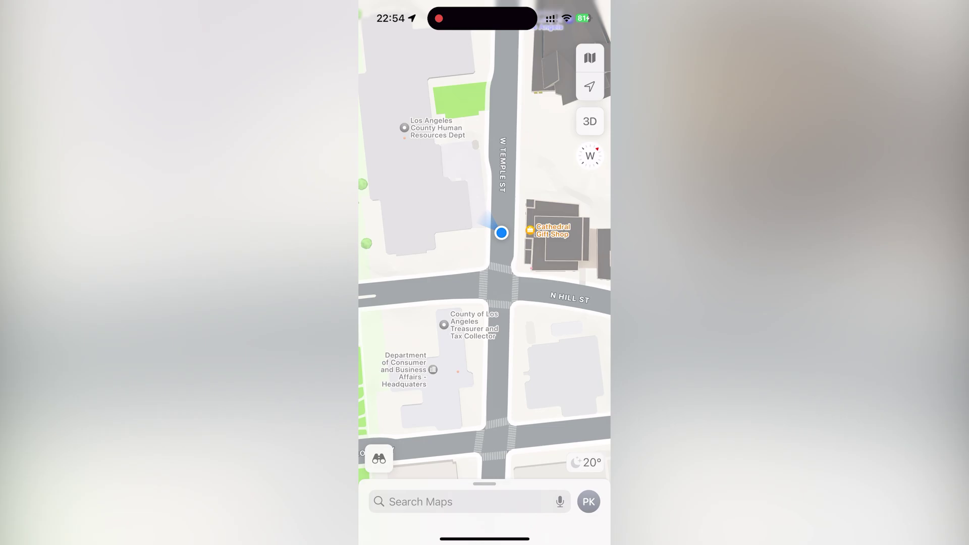
pyautogui.moveTo(485, 253); pyautogui.dragTo(474, 302)
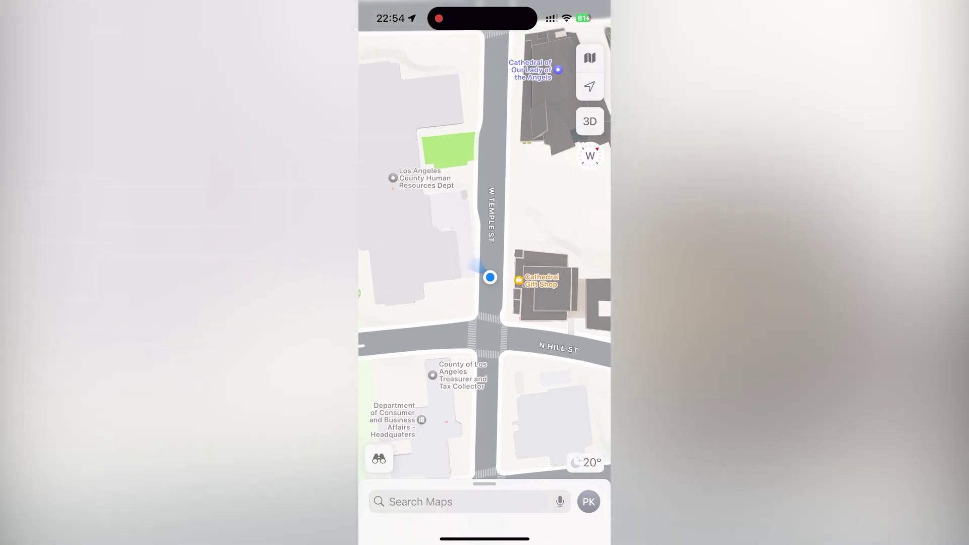
pyautogui.scroll(2, 485, 273)
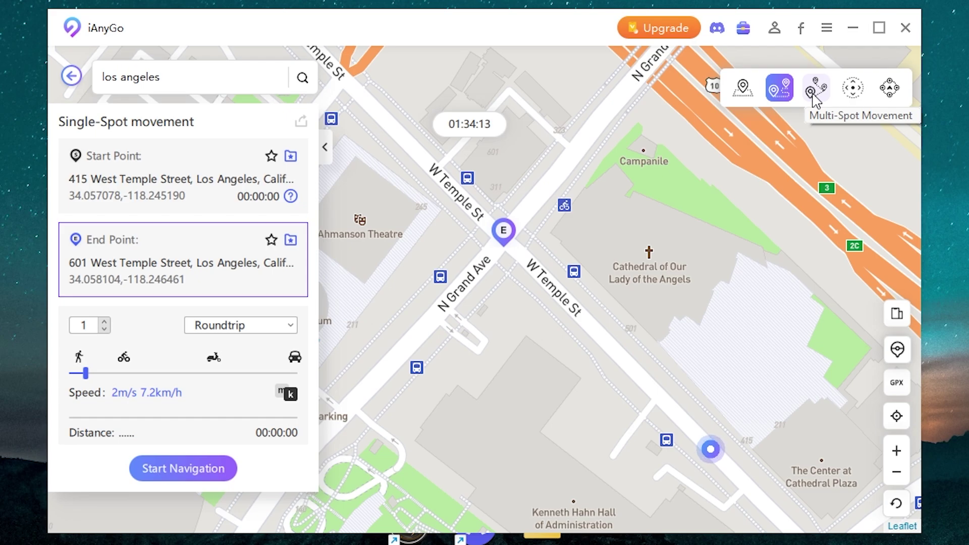
# In multi-spot mode, add three route stops from N Hill St to Cafe Galero.
pyautogui.click(814, 92)
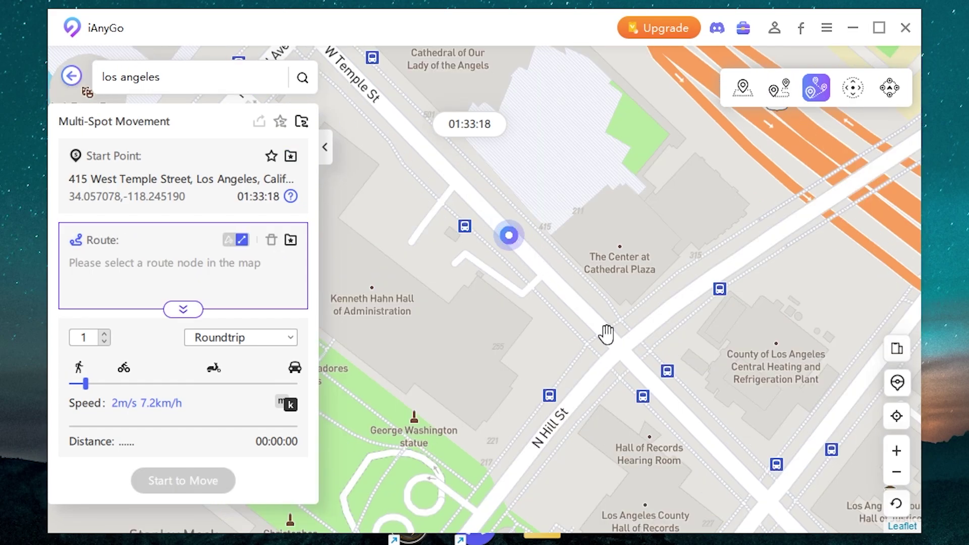
pyautogui.click(621, 352)
pyautogui.click(816, 225)
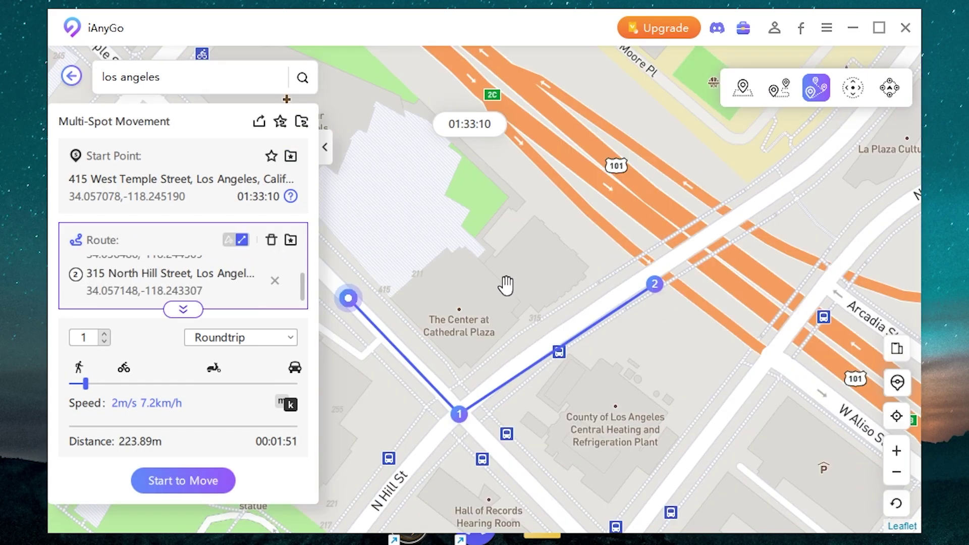
pyautogui.click(561, 267)
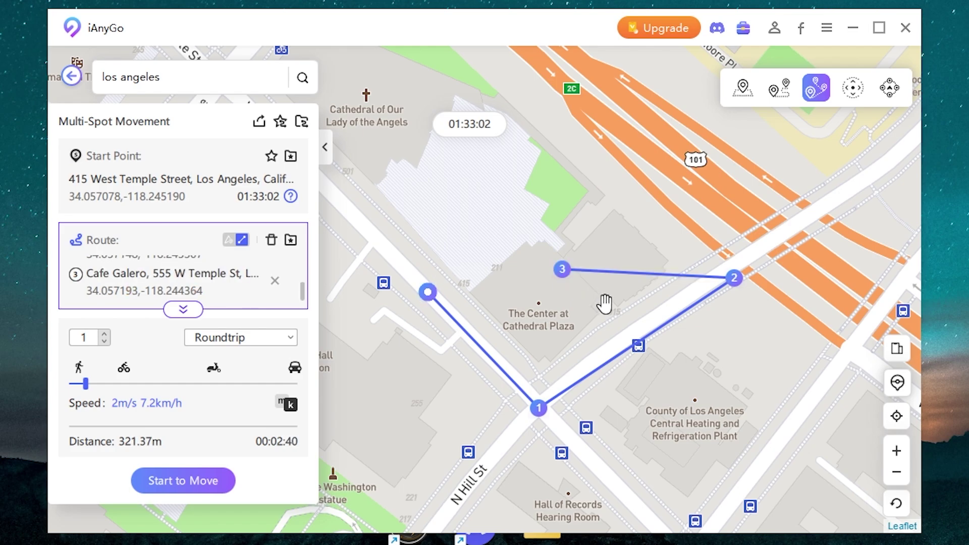
# Walk the 321.37m three-stop route, then switch to joystick movement mode.
pyautogui.click(200, 483)
pyautogui.click(693, 389)
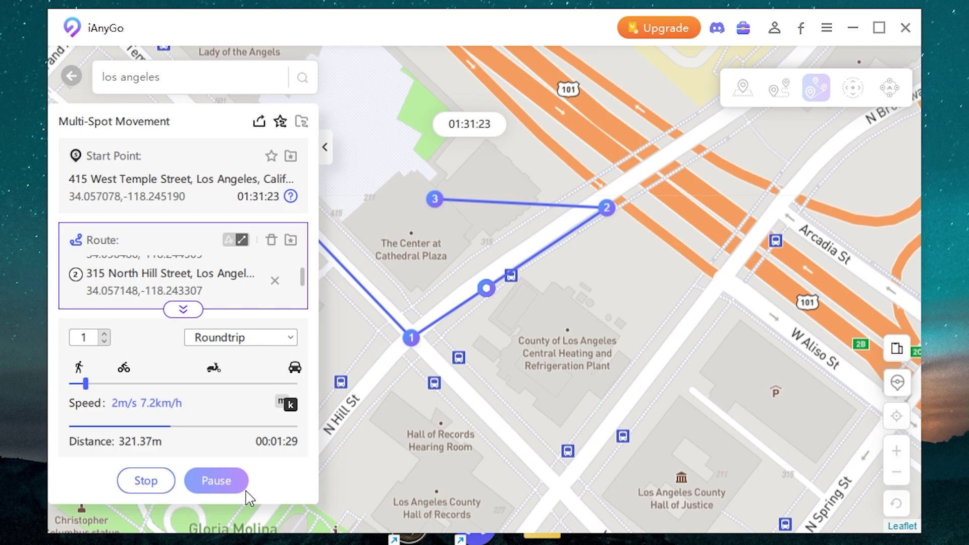
pyautogui.click(853, 96)
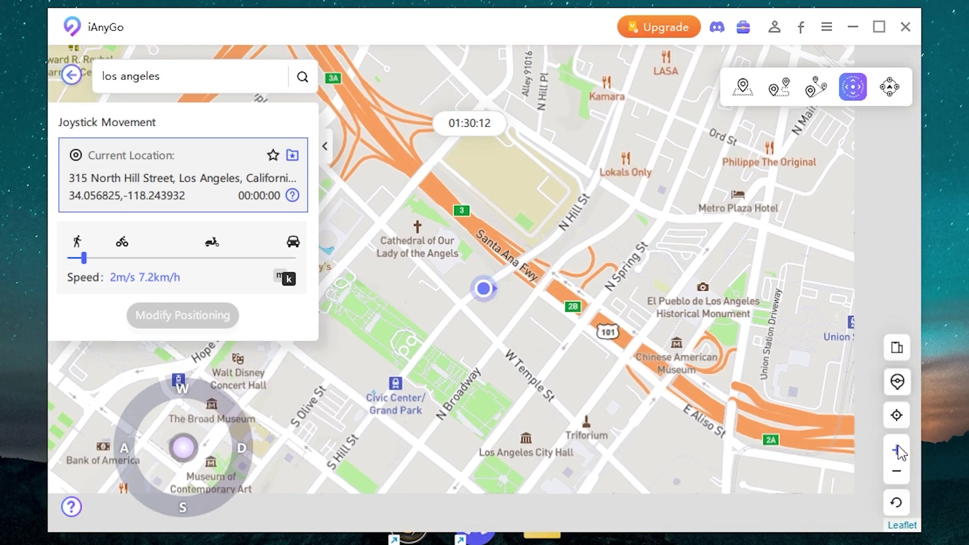
pyautogui.click(899, 451)
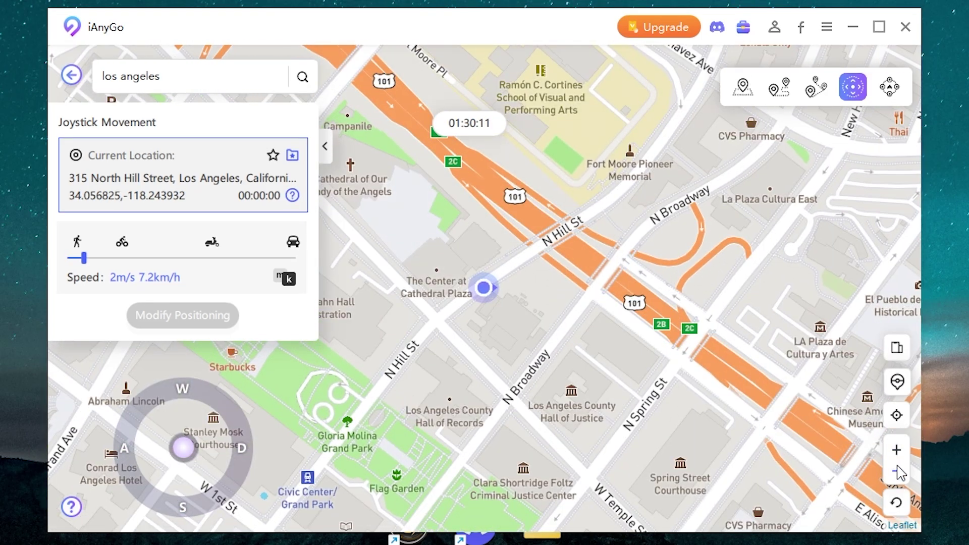
pyautogui.click(897, 471)
pyautogui.click(898, 451)
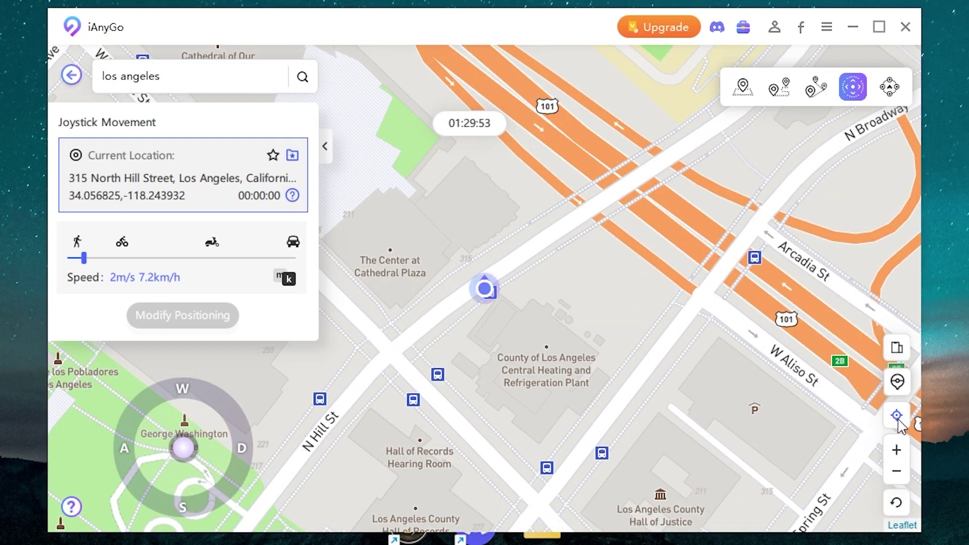